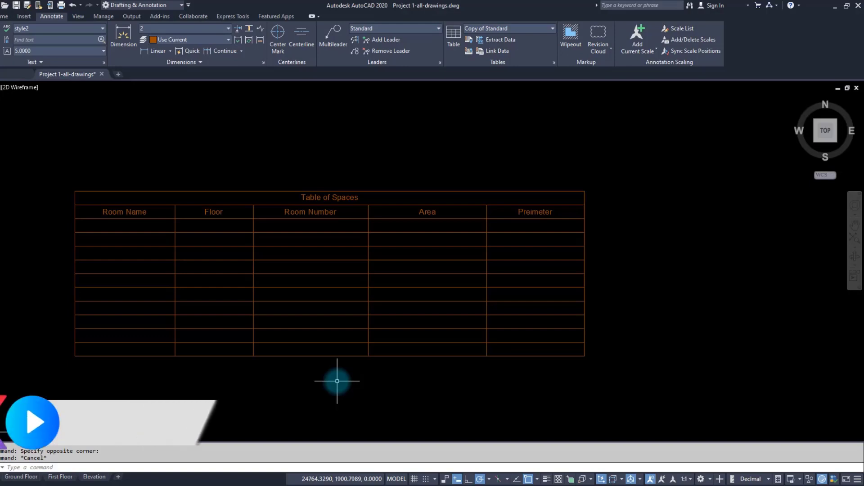
- Pan the view, then briefly open and dismiss the table style settings
{"action": "middle_click_drag", "start_coordinate": [337, 381], "coordinate": [334, 380]}
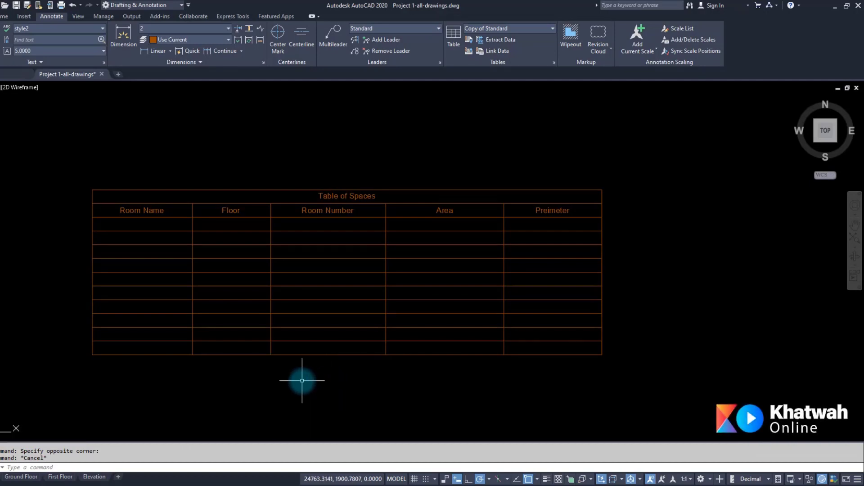
{"action": "left_click", "coordinate": [50, 19]}
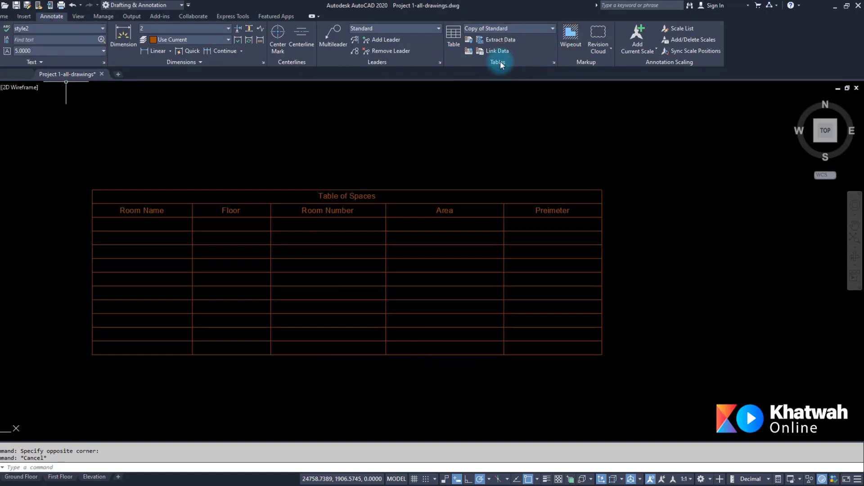
{"action": "left_click", "coordinate": [553, 60]}
{"action": "key", "text": "Escape"}
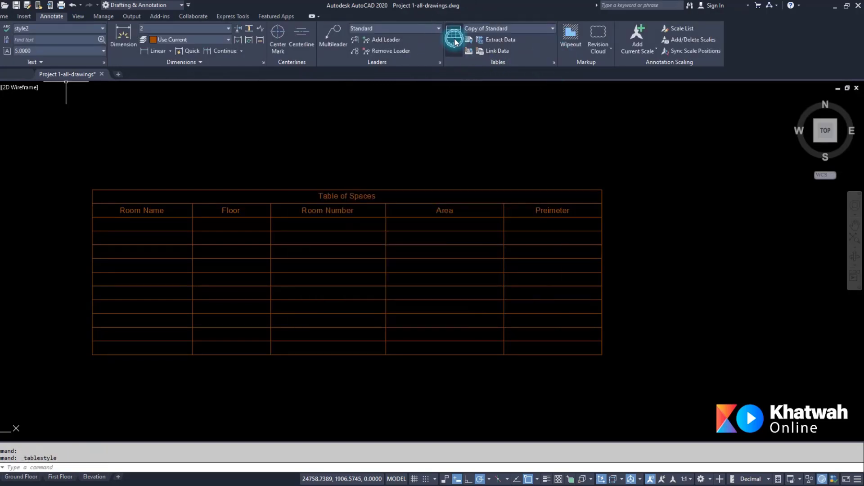
- Try out the Insert Table options, revert to starting from an empty table, then cancel
{"action": "left_click", "coordinate": [454, 41]}
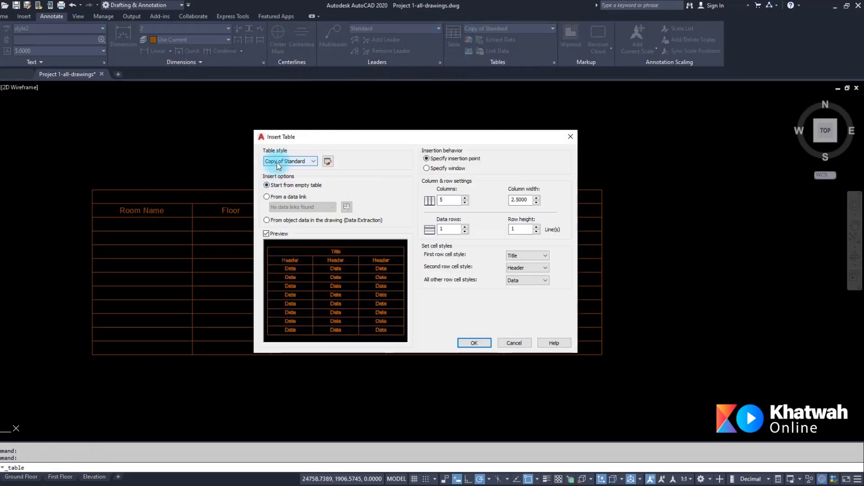
{"action": "left_click", "coordinate": [284, 188]}
{"action": "left_click", "coordinate": [290, 190]}
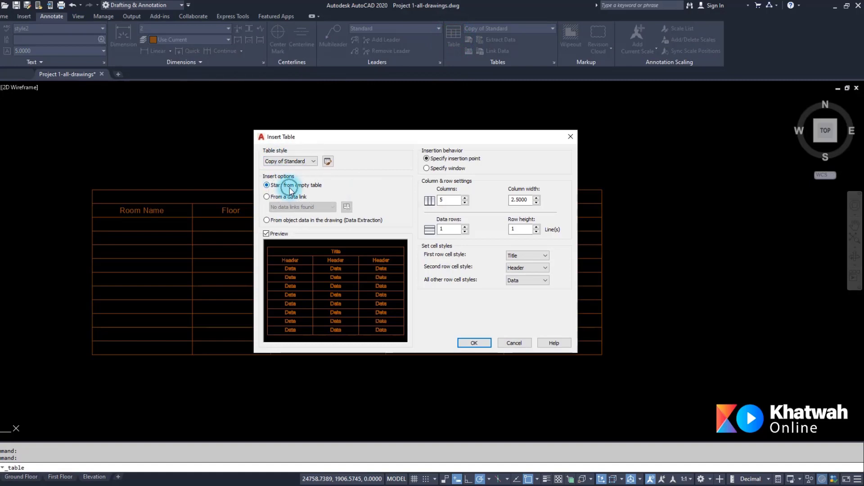
{"action": "left_click", "coordinate": [289, 190]}
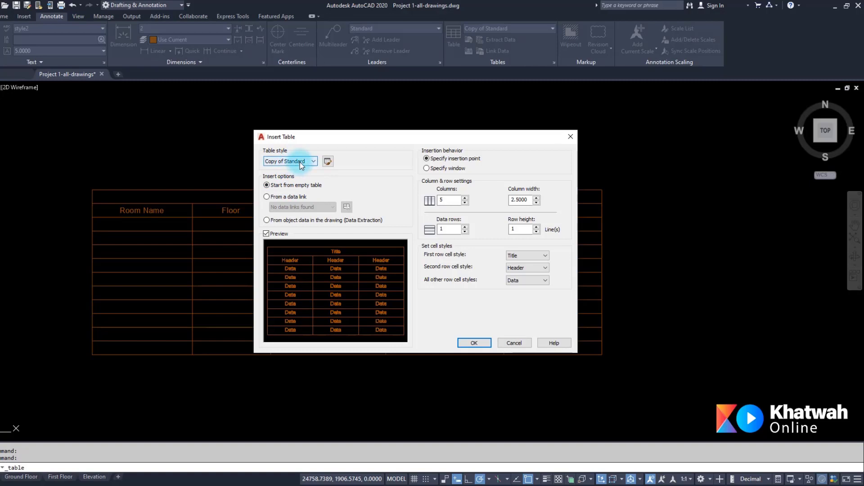
{"action": "left_click", "coordinate": [289, 200]}
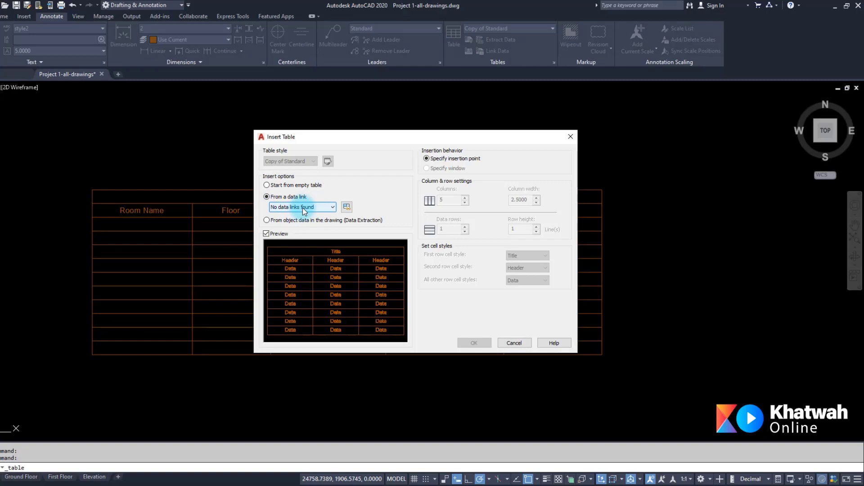
{"action": "left_click", "coordinate": [301, 187]}
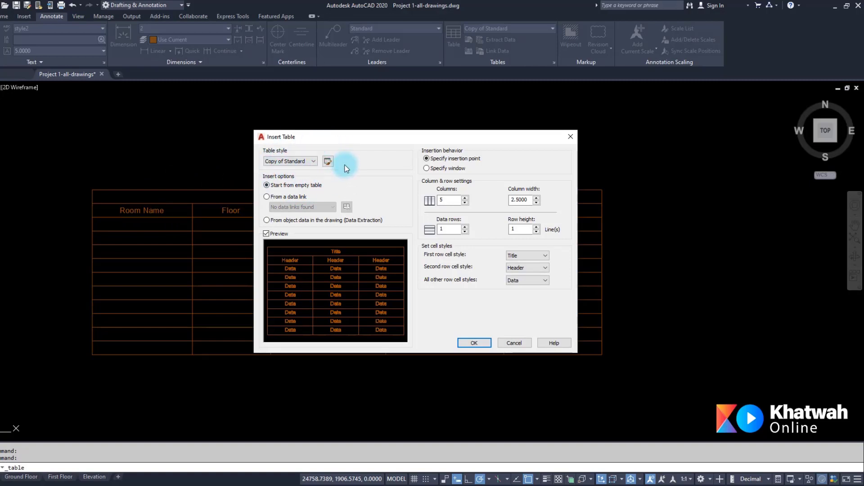
{"action": "left_click", "coordinate": [514, 343]}
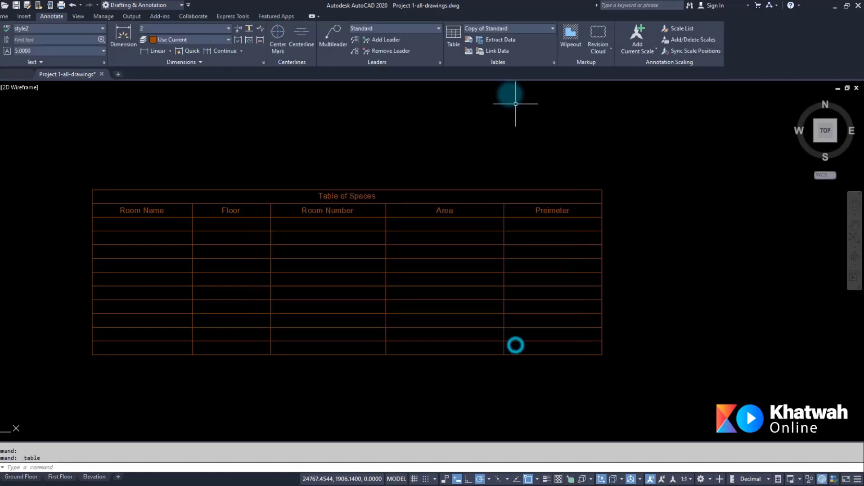
- In the Table Style manager, create a new style based on Standard
{"action": "left_click", "coordinate": [553, 62]}
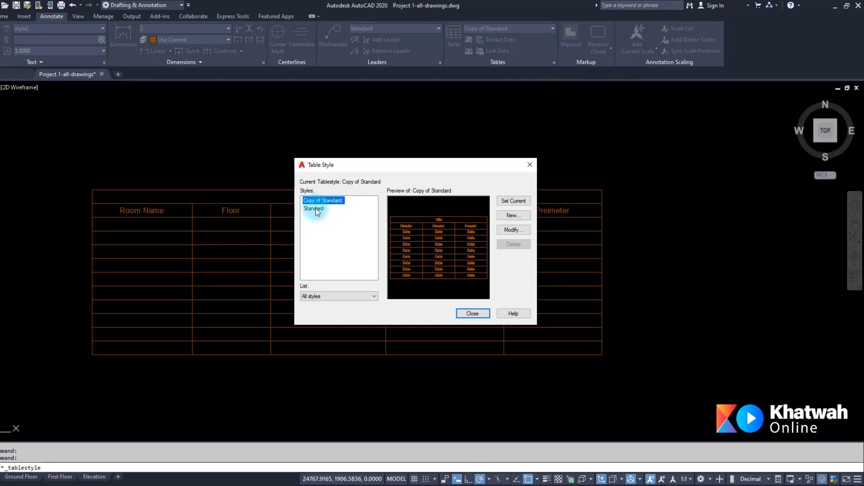
{"action": "left_click", "coordinate": [315, 208]}
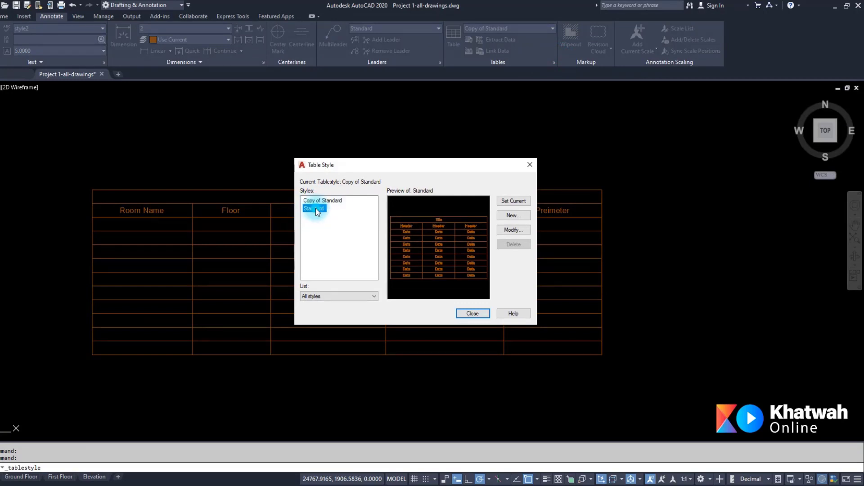
{"action": "left_click", "coordinate": [517, 218]}
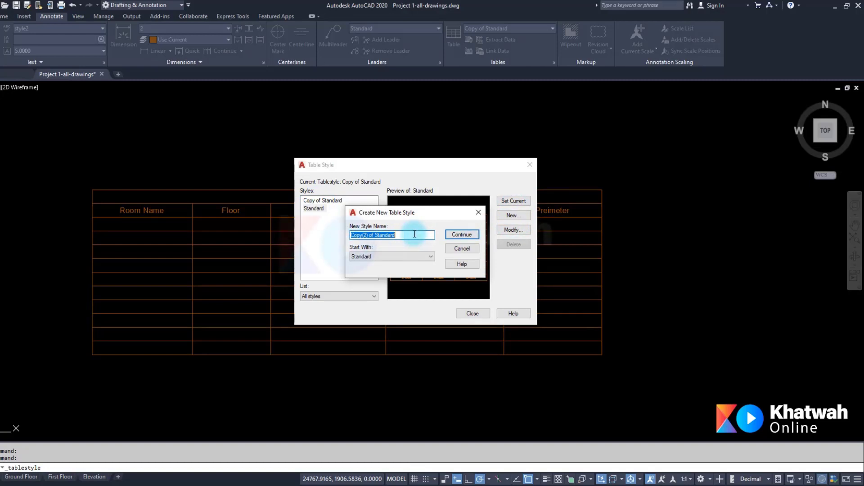
- Open the new style's settings and keep its table direction set to Down
{"action": "type", "text": "Table Style"}
{"action": "left_click", "coordinate": [452, 236]}
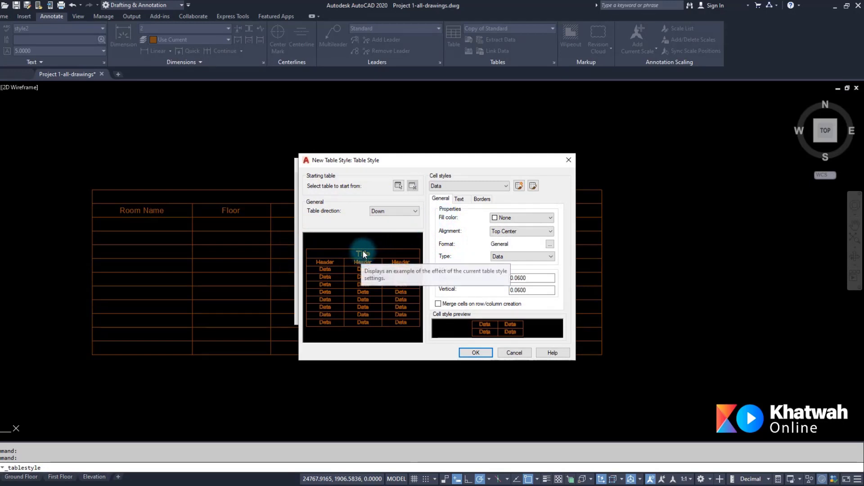
{"action": "left_click", "coordinate": [381, 216]}
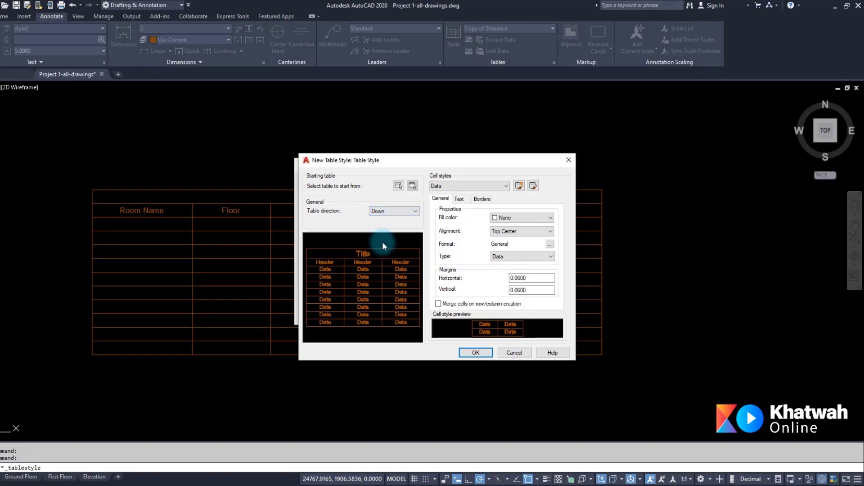
{"action": "left_click", "coordinate": [392, 213]}
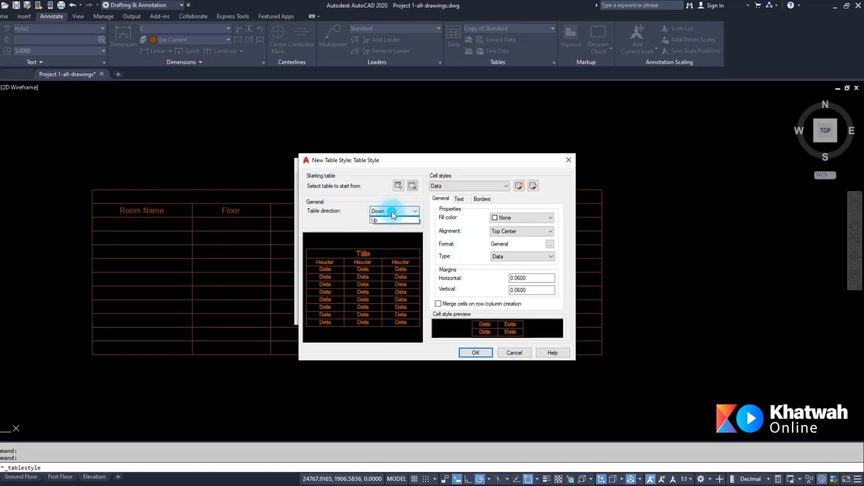
{"action": "left_click", "coordinate": [383, 226]}
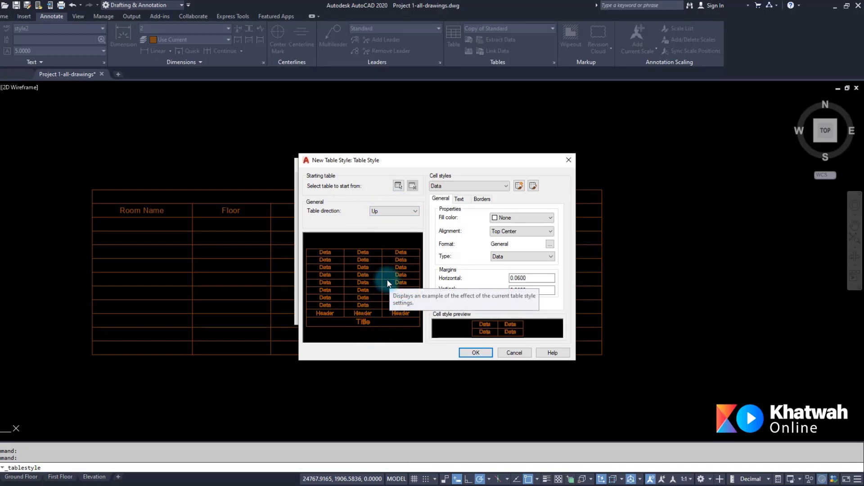
{"action": "left_click", "coordinate": [402, 212]}
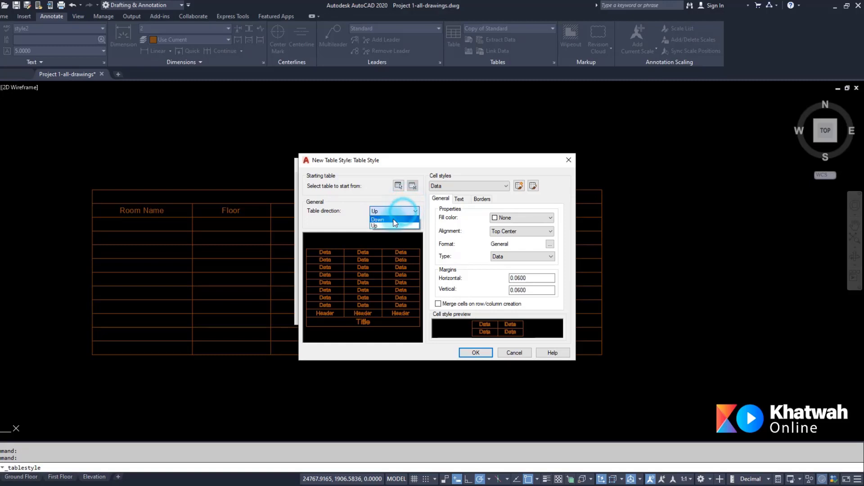
{"action": "left_click", "coordinate": [393, 221]}
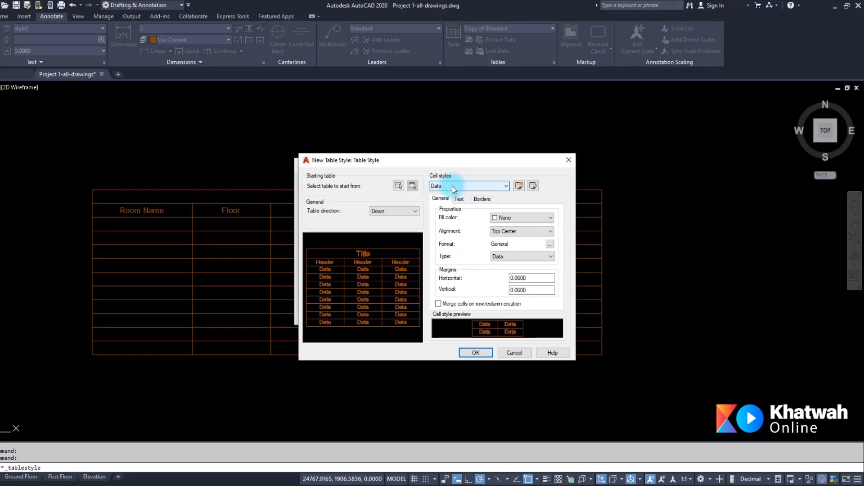
- Align the Data cells Middle Center and bring up their text settings
{"action": "left_click", "coordinate": [501, 230]}
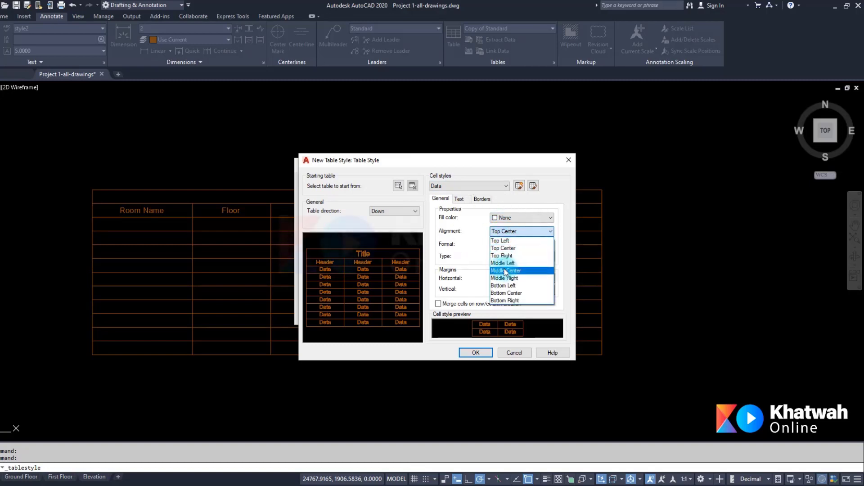
{"action": "left_click", "coordinate": [505, 270]}
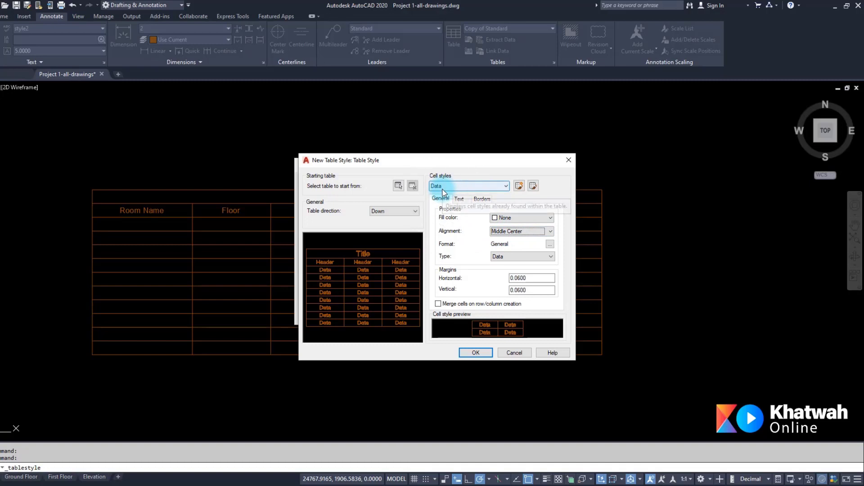
{"action": "left_click", "coordinate": [460, 199]}
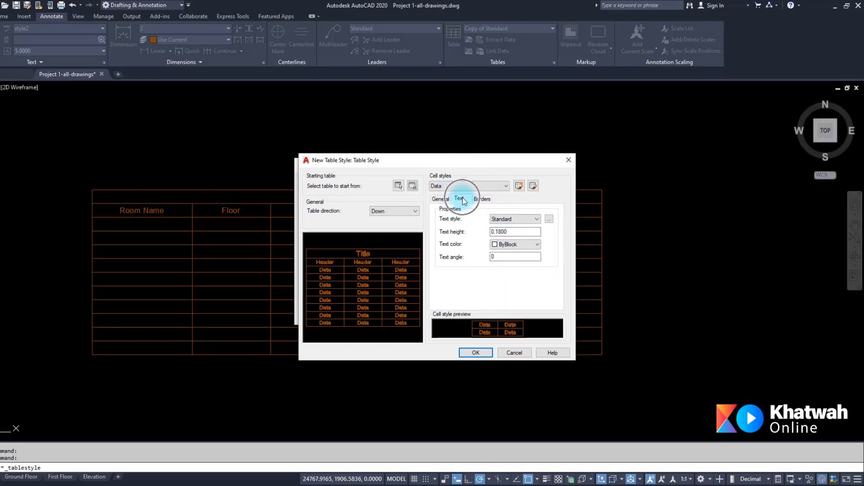
- Choose style4 as the Data cells' text style, giving 0.1100 text height
{"action": "left_click", "coordinate": [521, 219]}
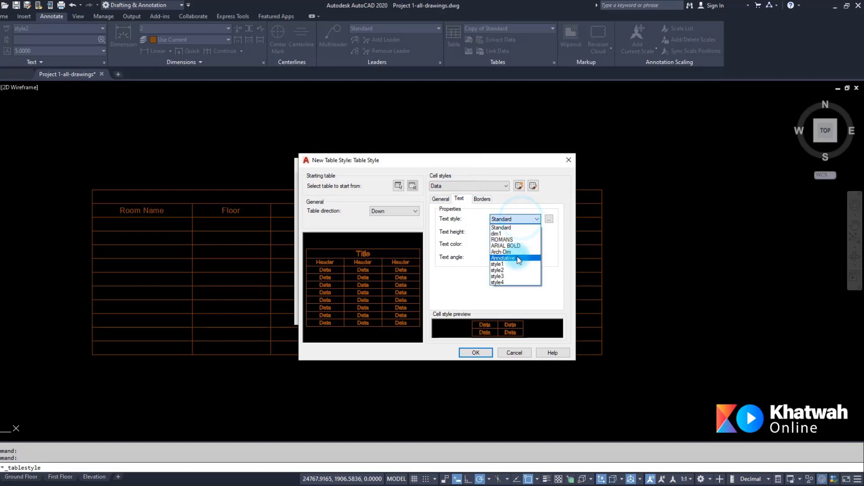
{"action": "left_click", "coordinate": [509, 283]}
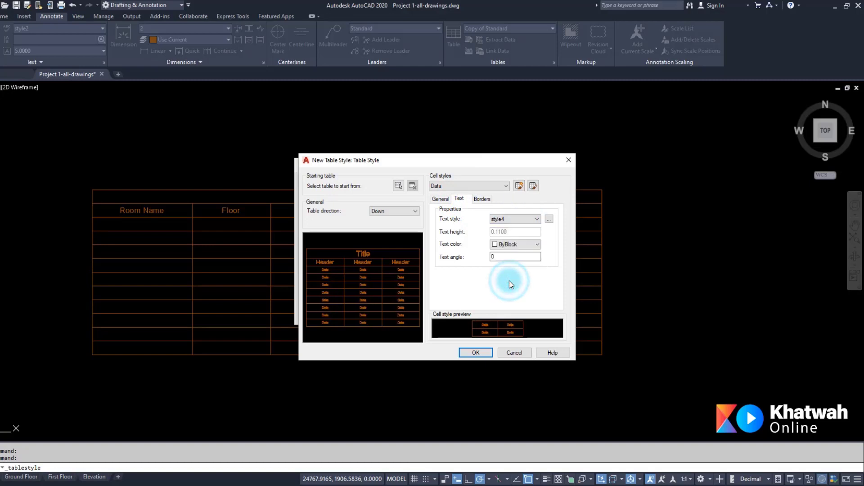
{"action": "left_click", "coordinate": [512, 218]}
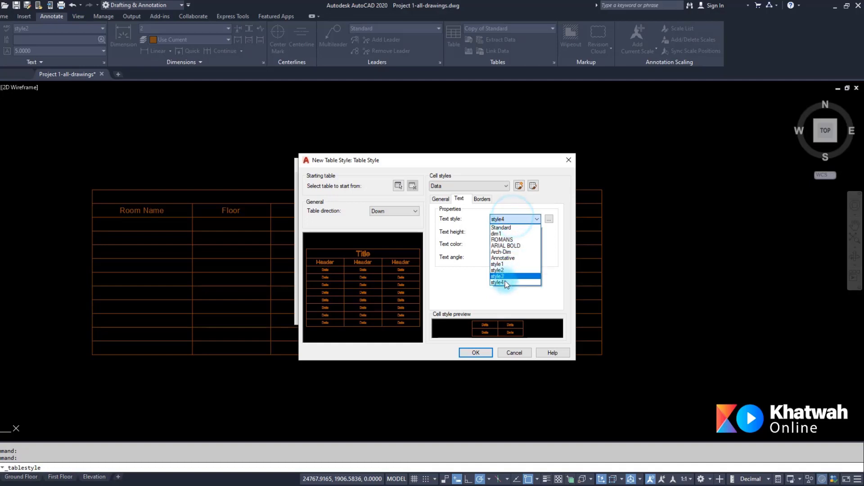
{"action": "left_click", "coordinate": [507, 283]}
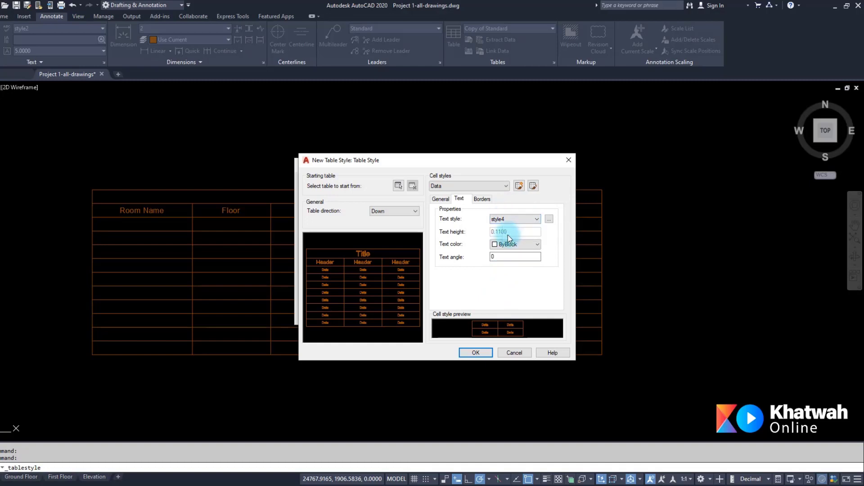
{"action": "left_click", "coordinate": [548, 220]}
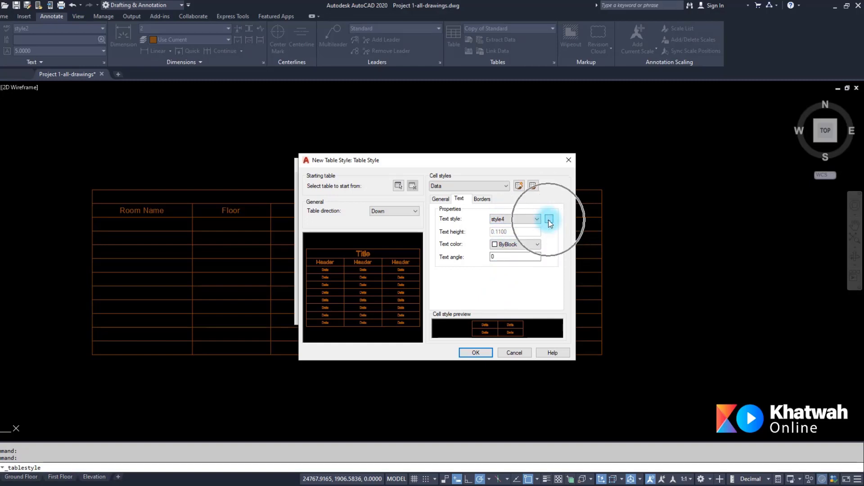
{"action": "left_click", "coordinate": [549, 220]}
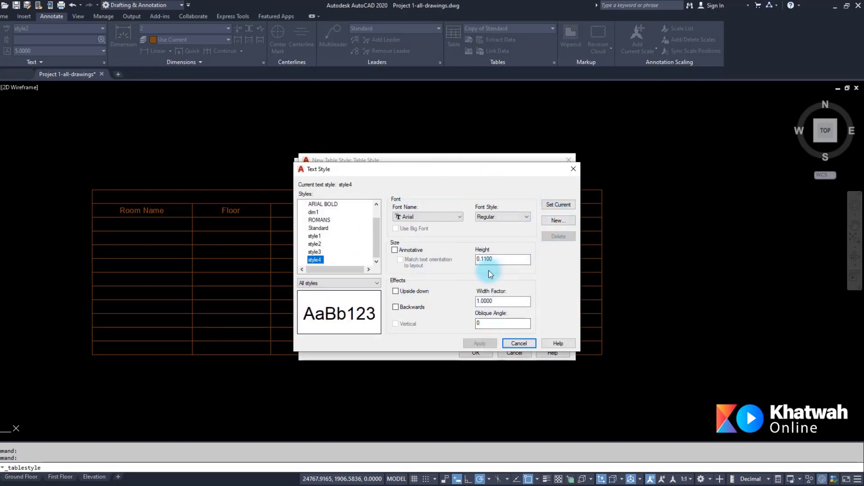
{"action": "left_click", "coordinate": [520, 344]}
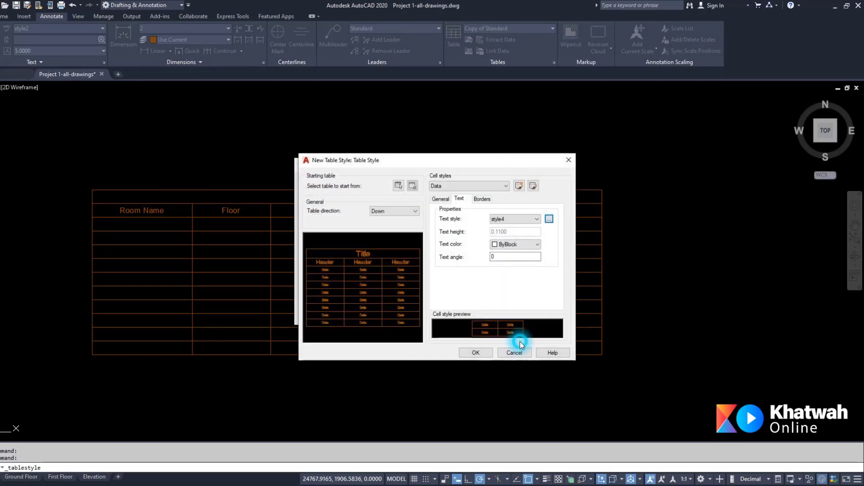
{"action": "left_click", "coordinate": [475, 186]}
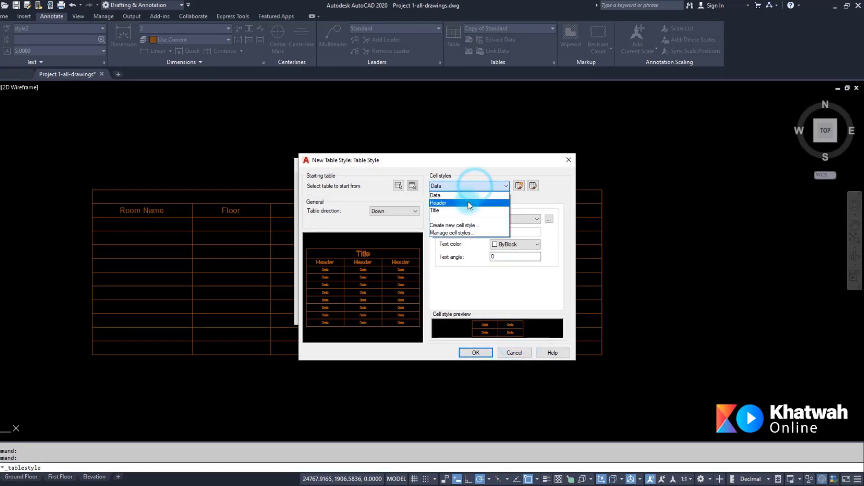
- Keep the Header cells at Middle Center alignment and change their text style
{"action": "left_click", "coordinate": [469, 202]}
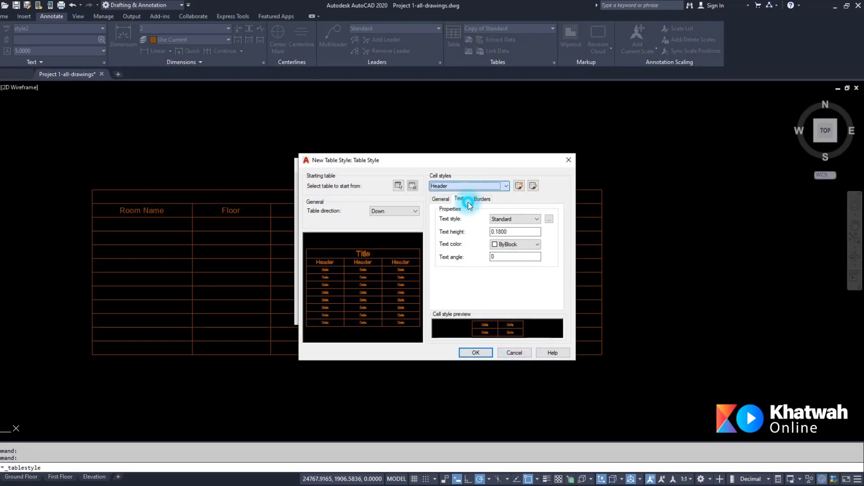
{"action": "left_click", "coordinate": [443, 199]}
{"action": "left_click", "coordinate": [501, 231]}
{"action": "left_click", "coordinate": [501, 231]}
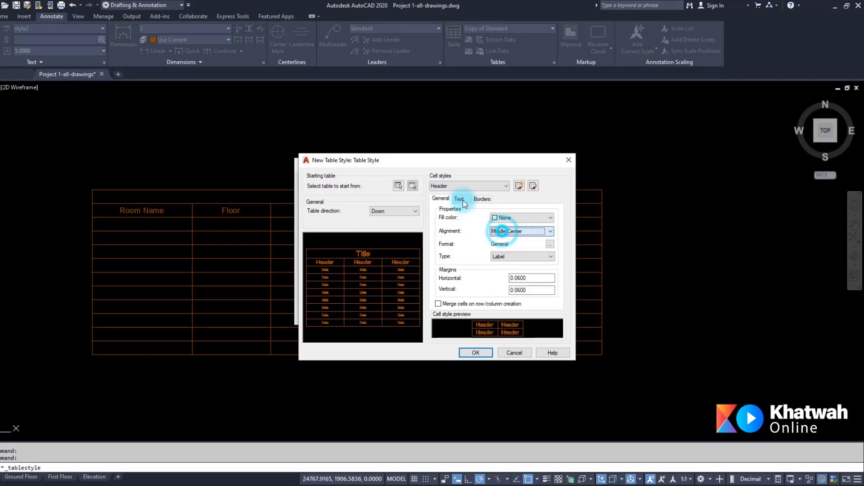
{"action": "left_click", "coordinate": [463, 200]}
{"action": "left_click", "coordinate": [508, 218]}
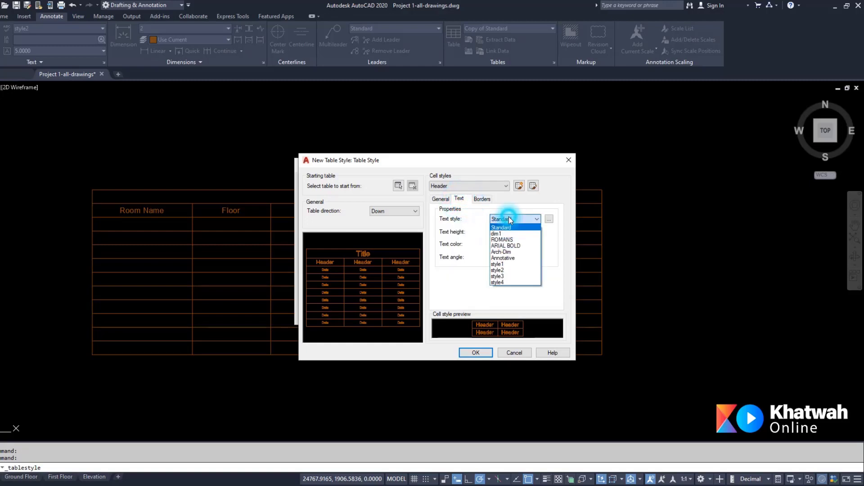
{"action": "left_click", "coordinate": [508, 272]}
- Give the Title cells the style4 text style and save the style as Table Style
{"action": "left_click", "coordinate": [453, 183]}
{"action": "left_click", "coordinate": [449, 207]}
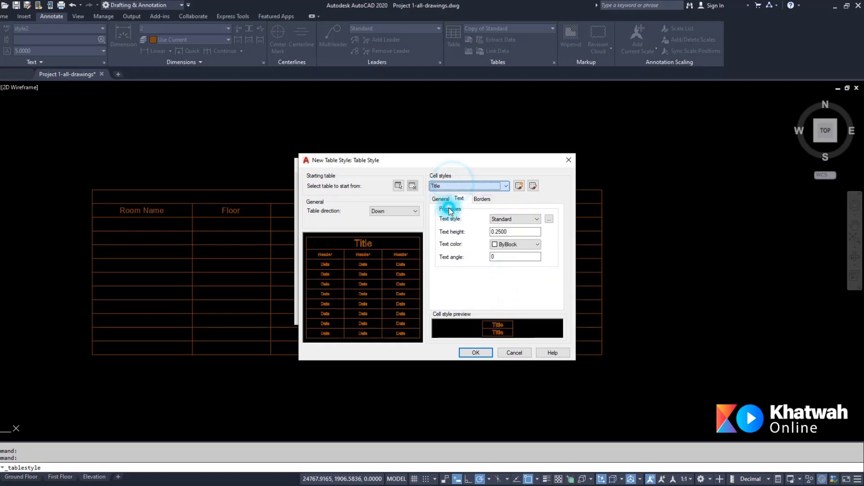
{"action": "left_click", "coordinate": [509, 232]}
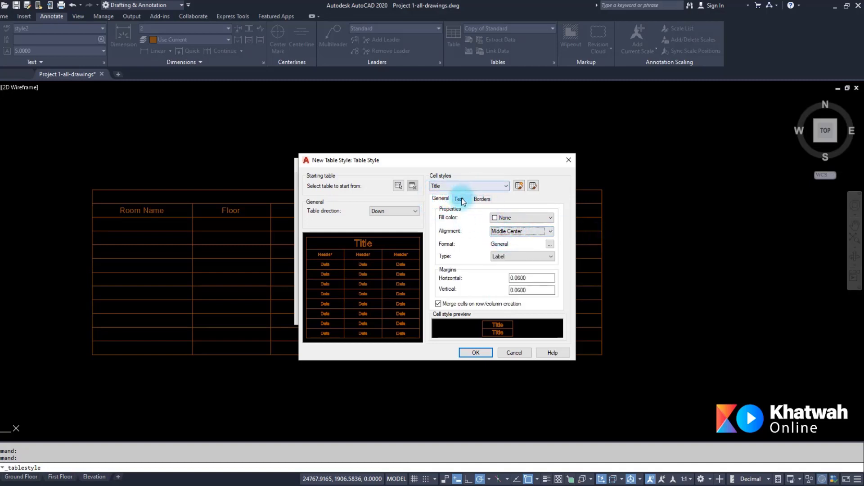
{"action": "left_click", "coordinate": [459, 198]}
{"action": "left_click", "coordinate": [497, 219]}
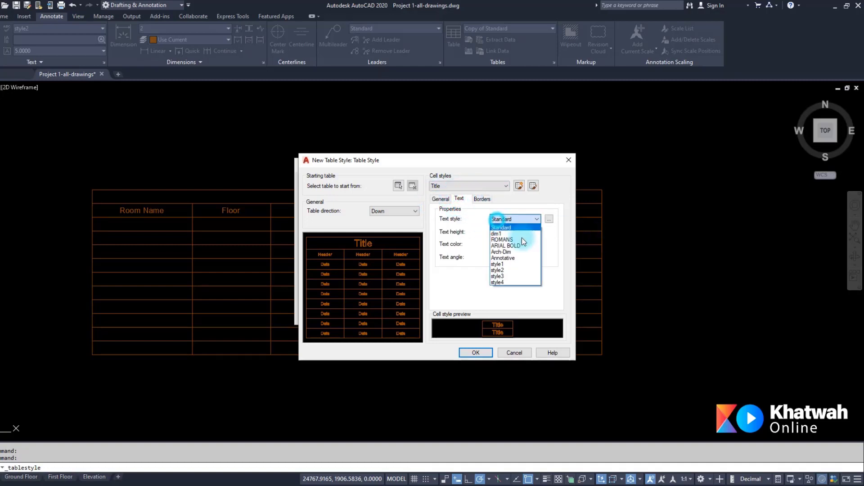
{"action": "left_click", "coordinate": [512, 281]}
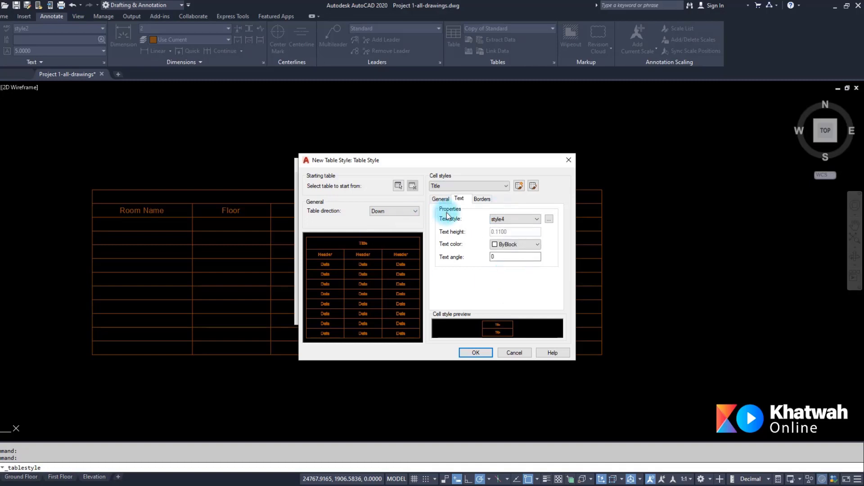
{"action": "left_click", "coordinate": [476, 353]}
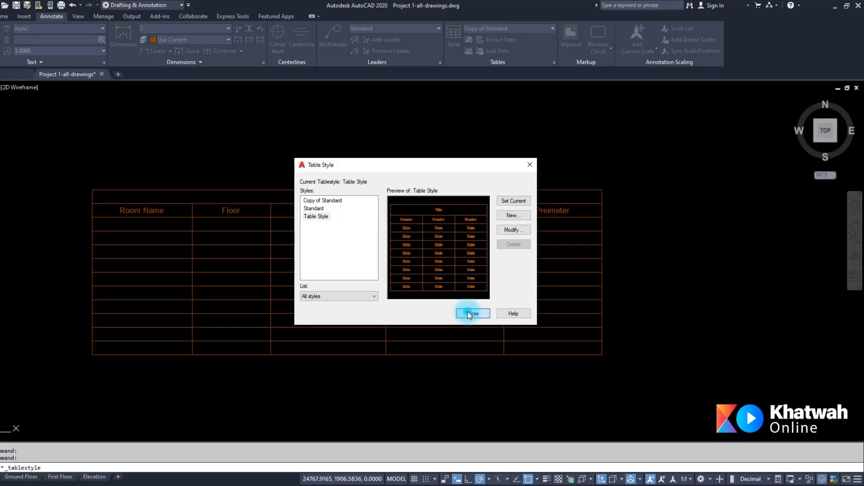
- Close the Table Style manager and start a new table using Table Style
{"action": "left_click", "coordinate": [455, 314]}
{"action": "left_click", "coordinate": [454, 41]}
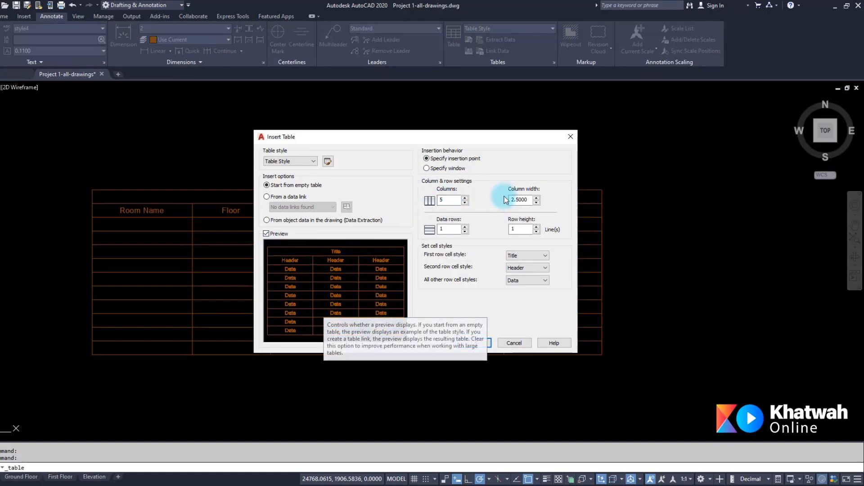
- Change Data rows from 1 to 4, leaving row height at 1 line
{"action": "left_click", "coordinate": [447, 224]}
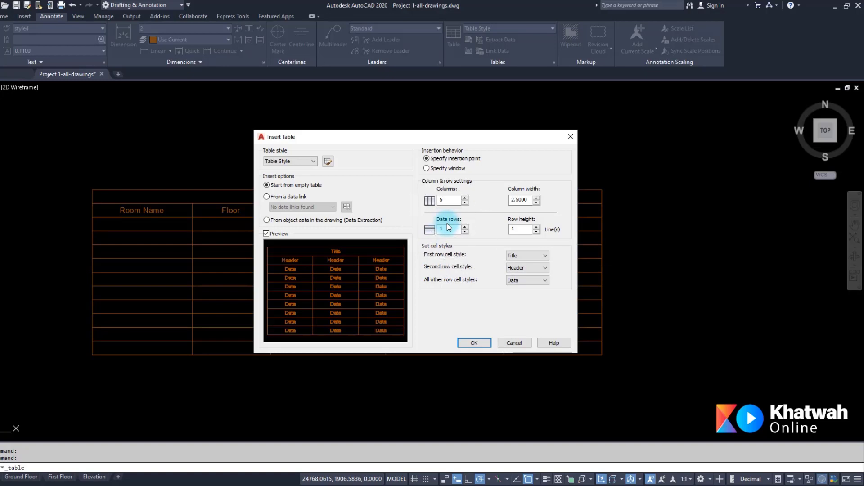
{"action": "left_click", "coordinate": [348, 252]}
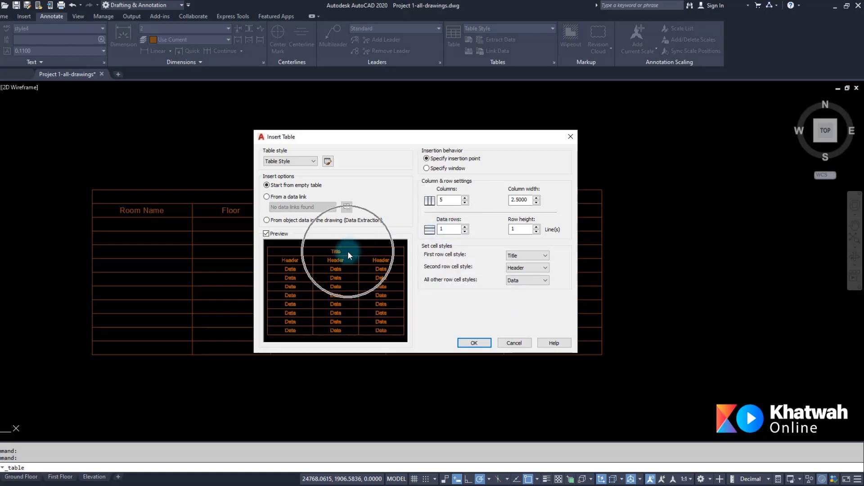
{"action": "left_click", "coordinate": [348, 263]}
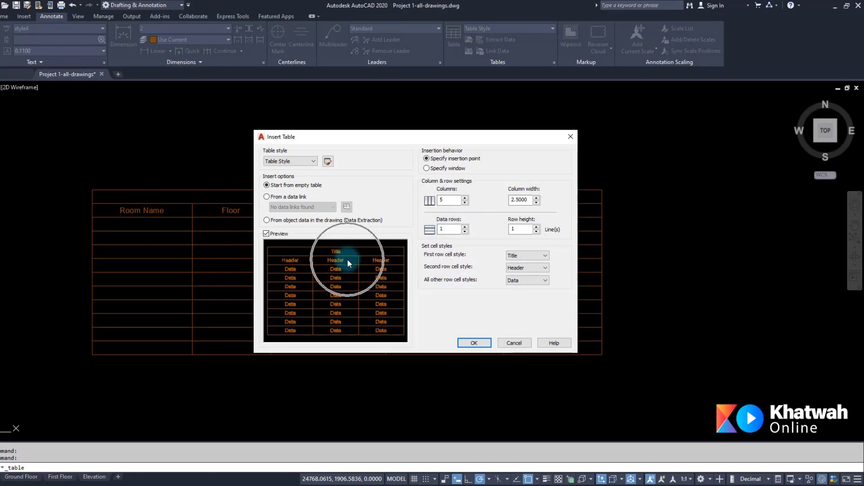
{"action": "left_click", "coordinate": [348, 276]}
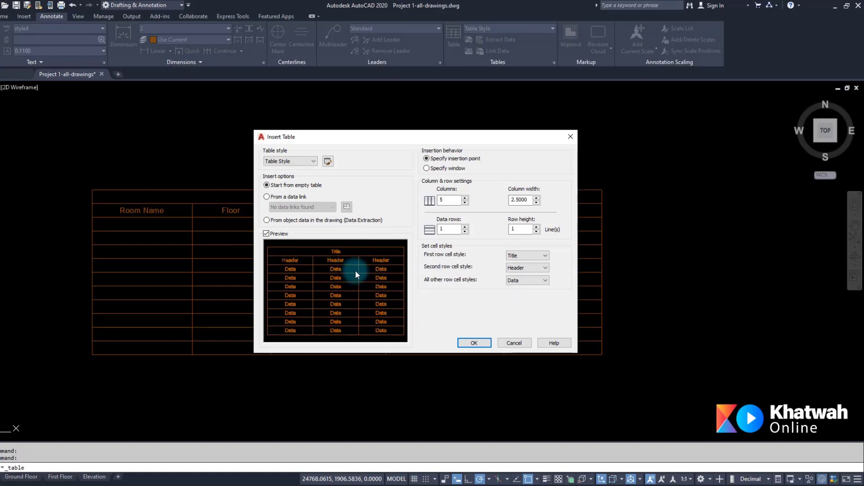
{"action": "left_click", "coordinate": [345, 271]}
{"action": "left_click", "coordinate": [451, 228]}
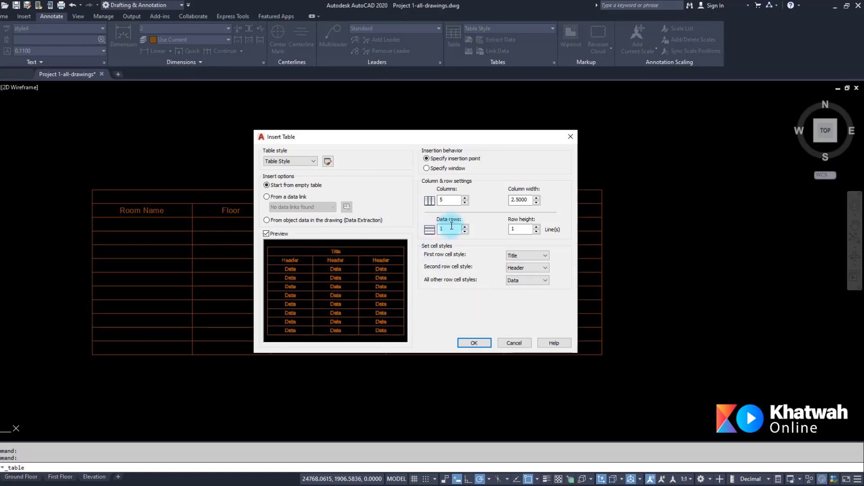
{"action": "double_click", "coordinate": [451, 228]}
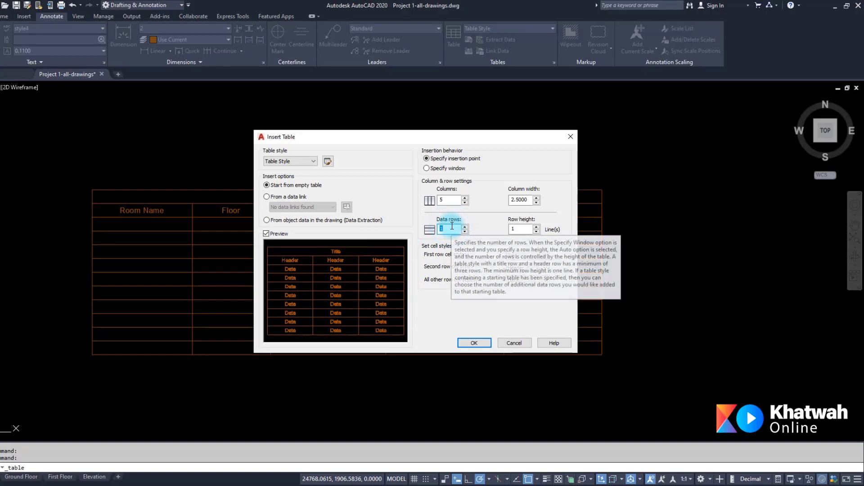
{"action": "left_click", "coordinate": [340, 252]}
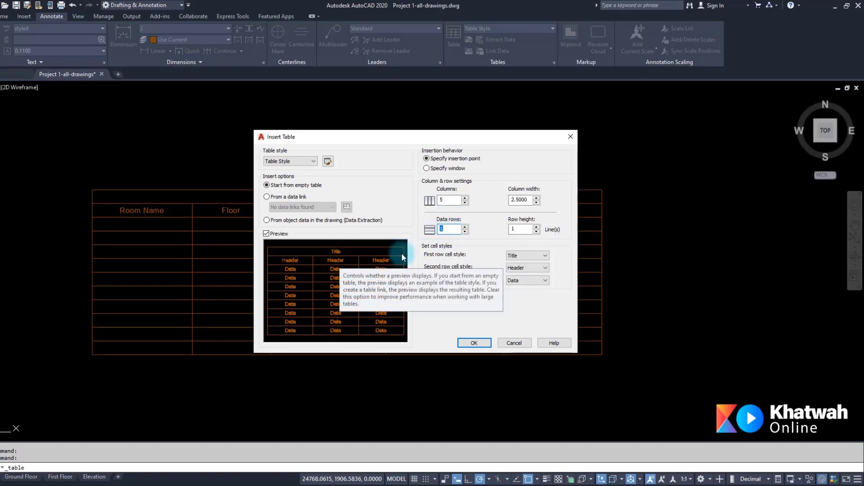
{"action": "type", "text": "4"}
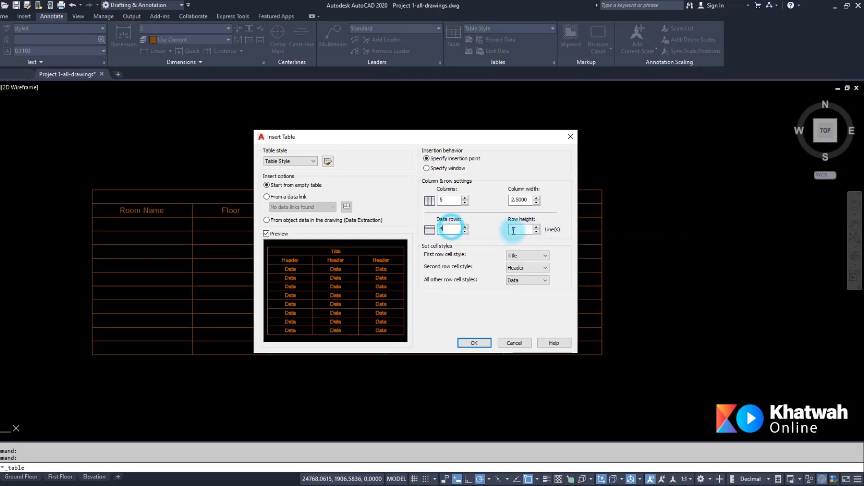
{"action": "left_click", "coordinate": [519, 230]}
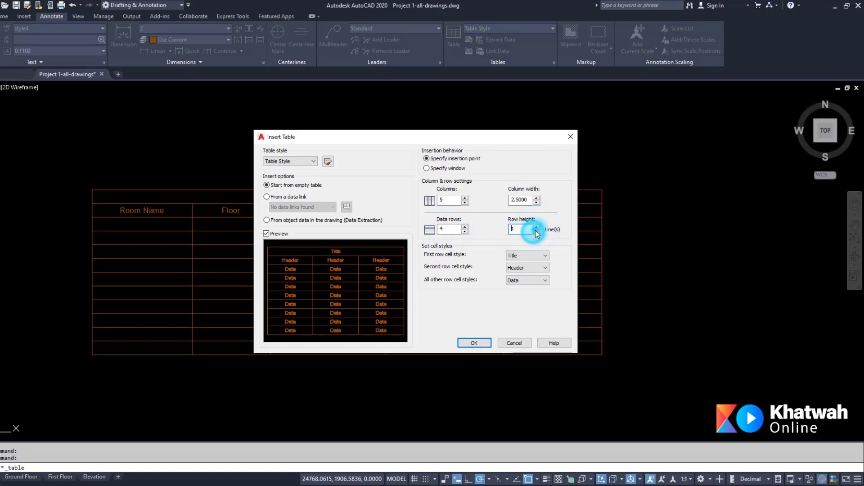
{"action": "left_click", "coordinate": [536, 232]}
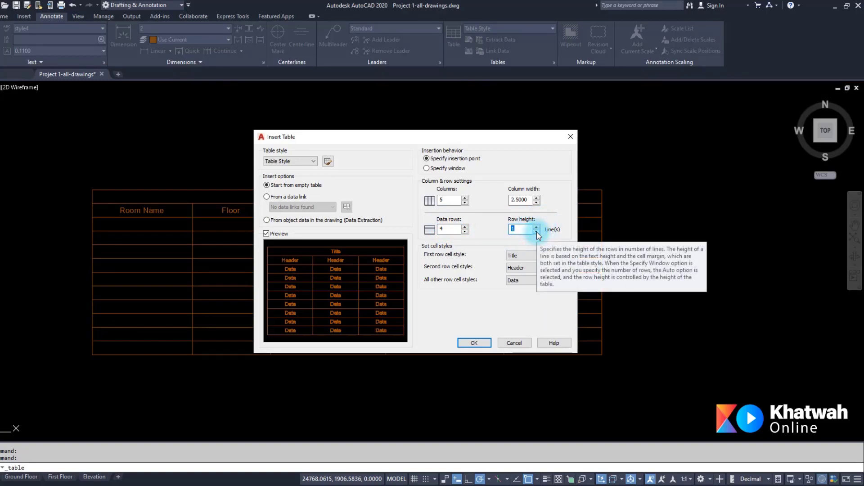
{"action": "left_click", "coordinate": [433, 200]}
{"action": "left_click", "coordinate": [514, 198]}
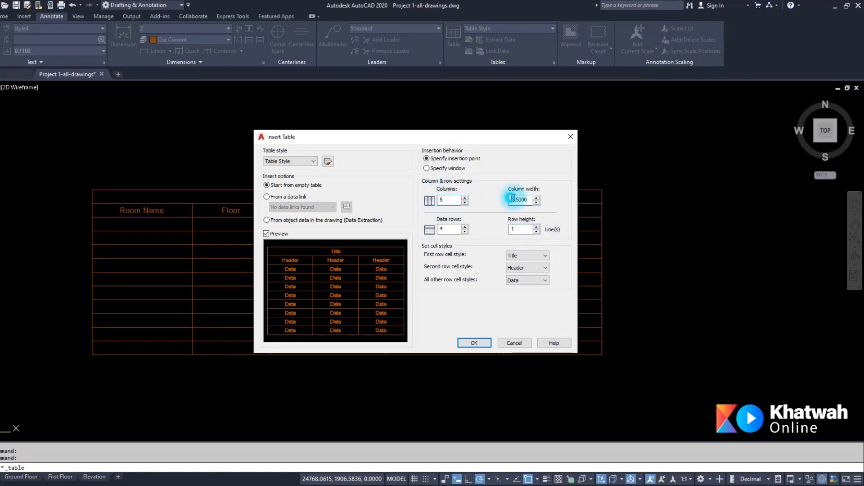
- Enter 5 as the column count and check the row height value
{"action": "double_click", "coordinate": [512, 200]}
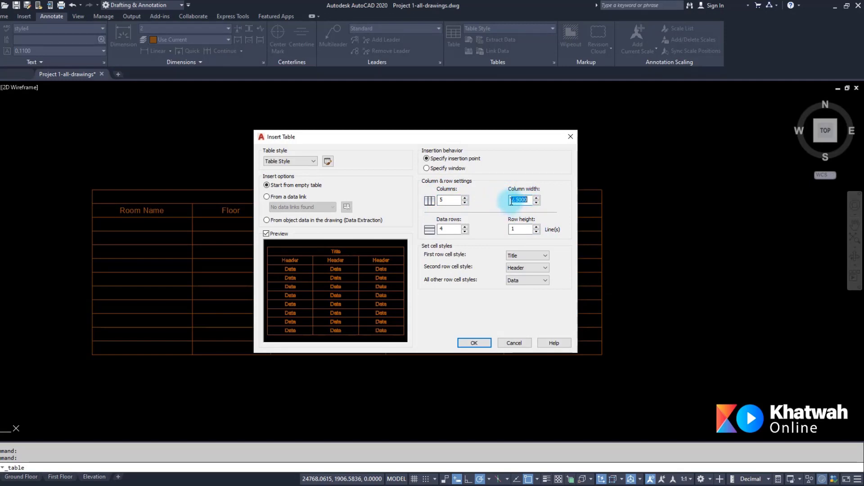
{"action": "double_click", "coordinate": [513, 200]}
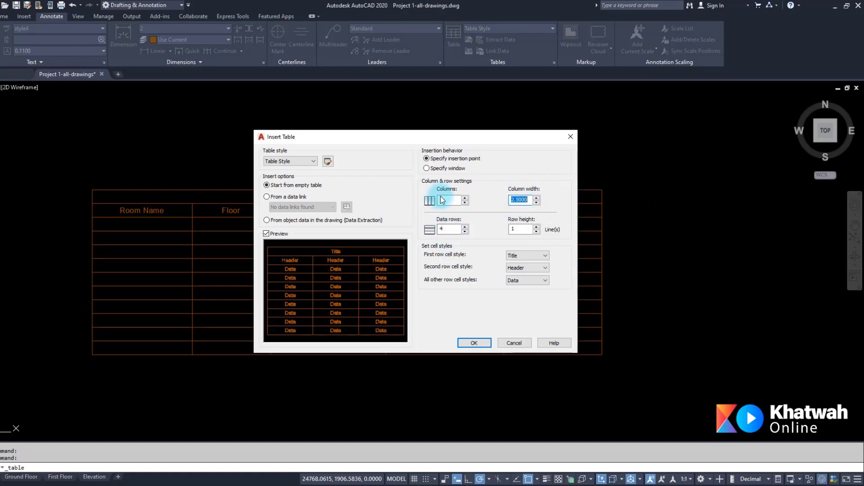
{"action": "type", "text": "5"}
{"action": "left_click", "coordinate": [521, 199]}
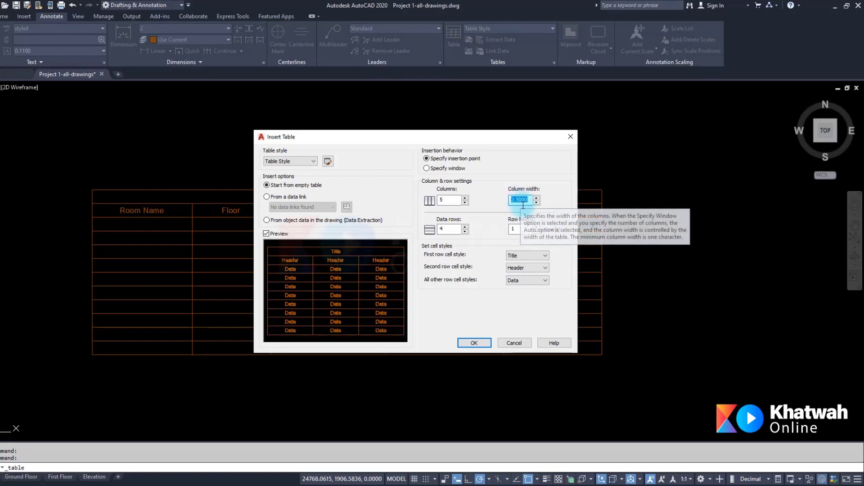
{"action": "left_click", "coordinate": [524, 234]}
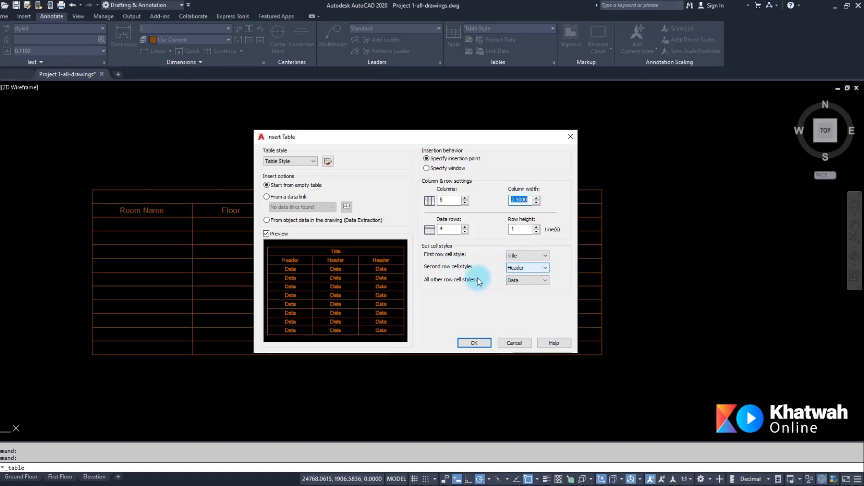
- Keep the first row as Title, make the second row Data, and confirm the table
{"action": "left_click", "coordinate": [523, 256]}
{"action": "left_click", "coordinate": [475, 250]}
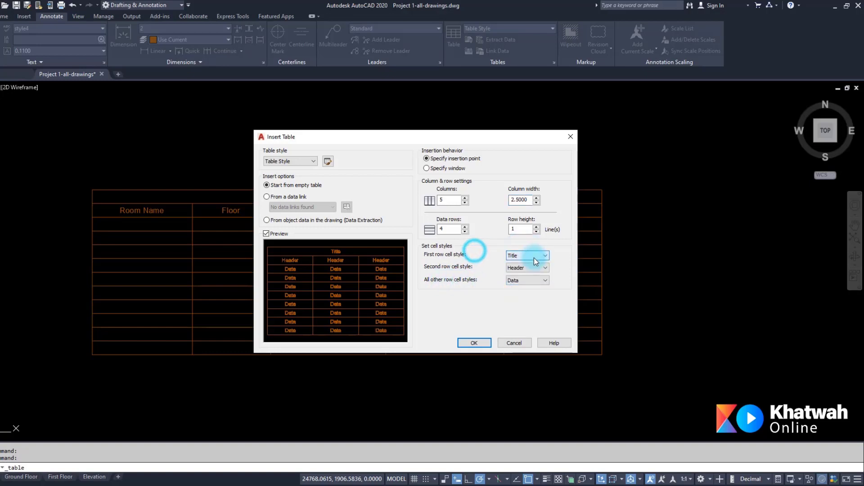
{"action": "left_click", "coordinate": [534, 258]}
{"action": "left_click", "coordinate": [520, 266]}
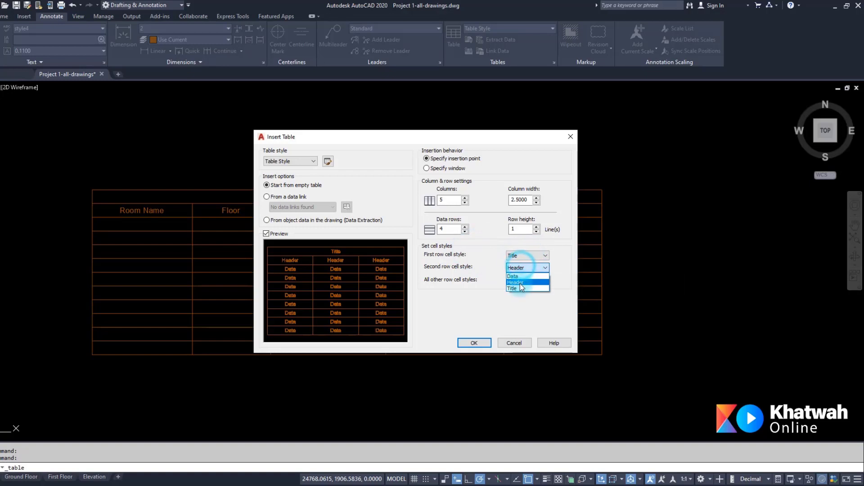
{"action": "left_click", "coordinate": [518, 275]}
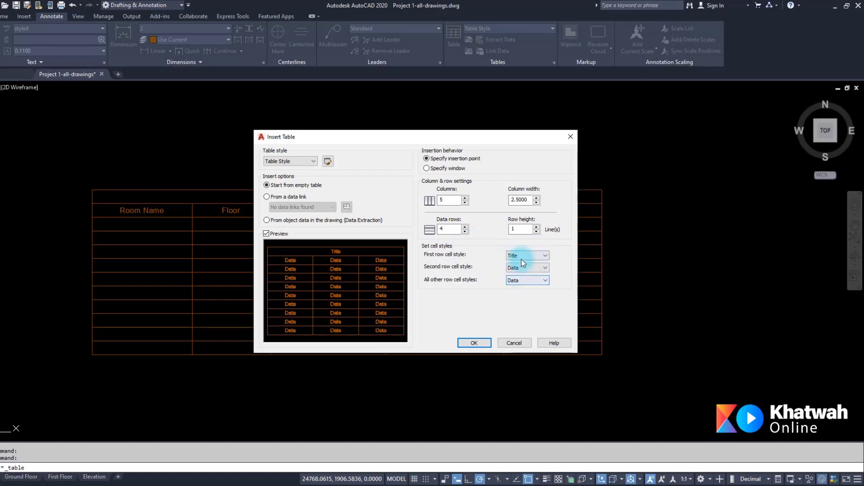
{"action": "left_click", "coordinate": [474, 343]}
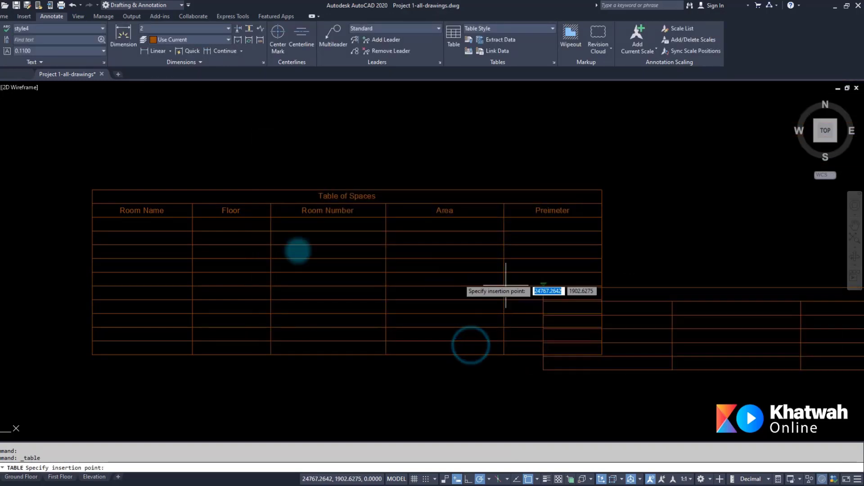
- Zoom out and place the 5-column table to the right of the Table of Spaces
{"action": "scroll", "coordinate": [507, 194], "scroll_direction": "down", "scroll_amount": 2}
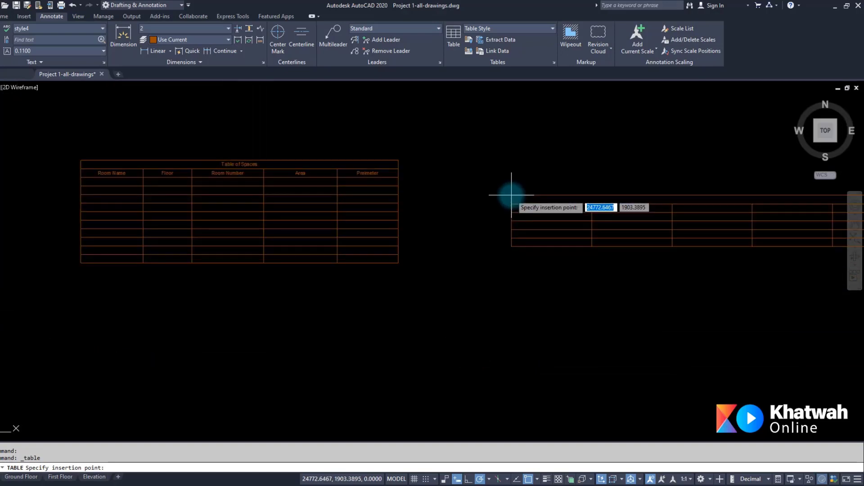
{"action": "middle_click_drag", "start_coordinate": [517, 187], "coordinate": [375, 188]}
{"action": "left_click", "coordinate": [392, 197]}
{"action": "left_click", "coordinate": [459, 285]}
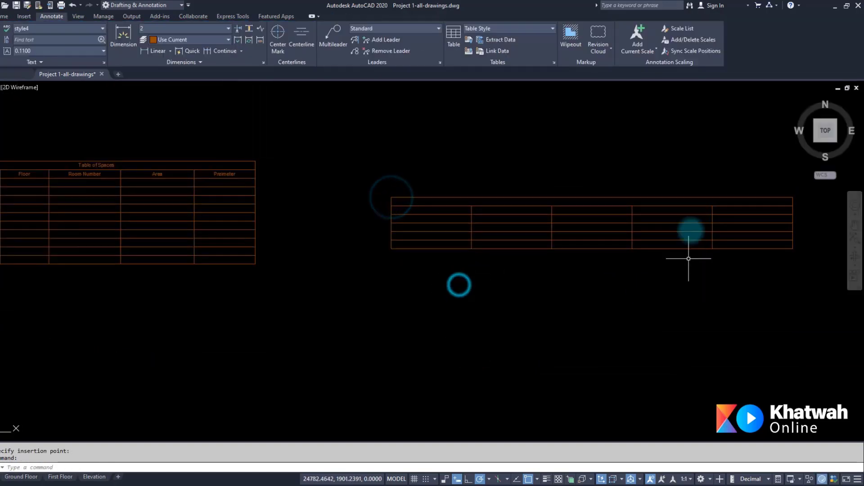